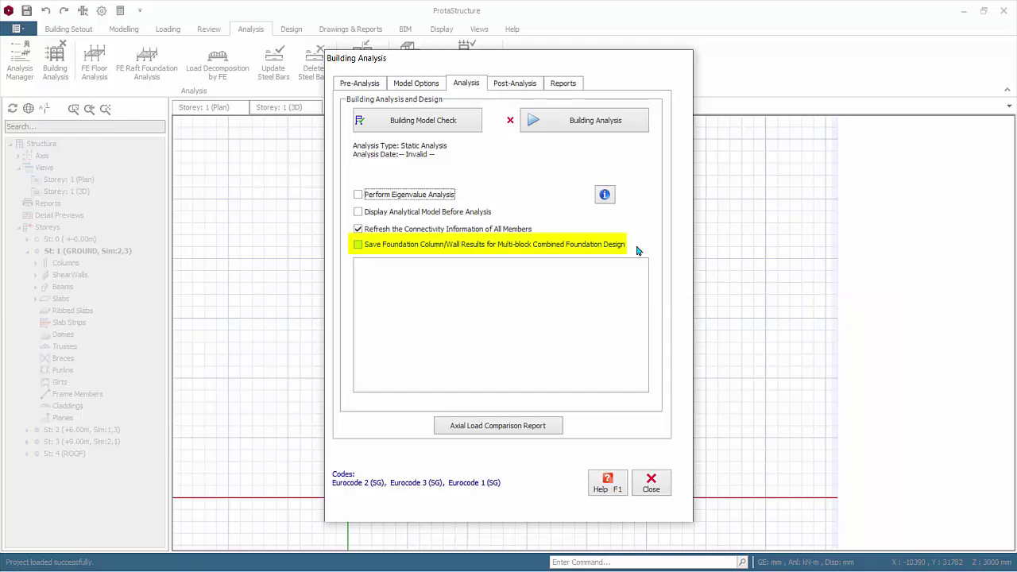
Bring up the Batch Design Options dialog from the Analysis tab's Building Analysis button.
{"action": "left_click", "coordinate": [623, 123]}
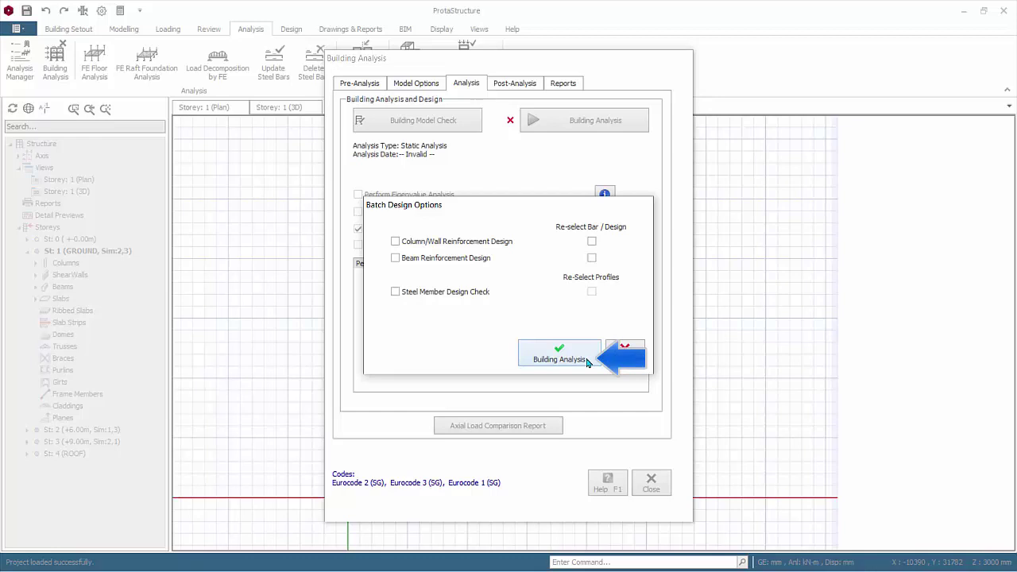
Run the building analysis with no design options ticked, then acknowledge the storey drift check.
{"action": "left_click", "coordinate": [588, 362]}
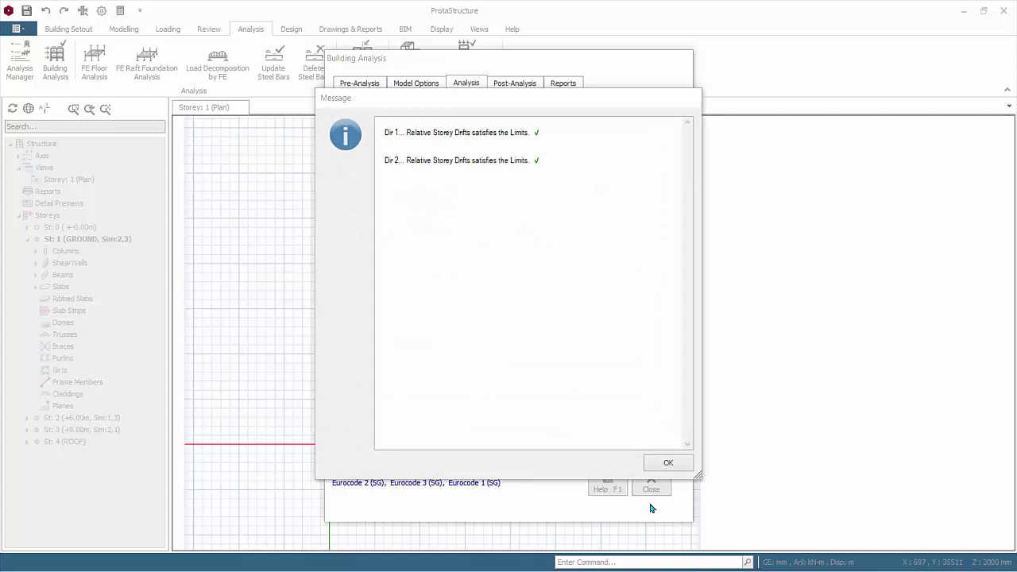
{"action": "left_click", "coordinate": [687, 467]}
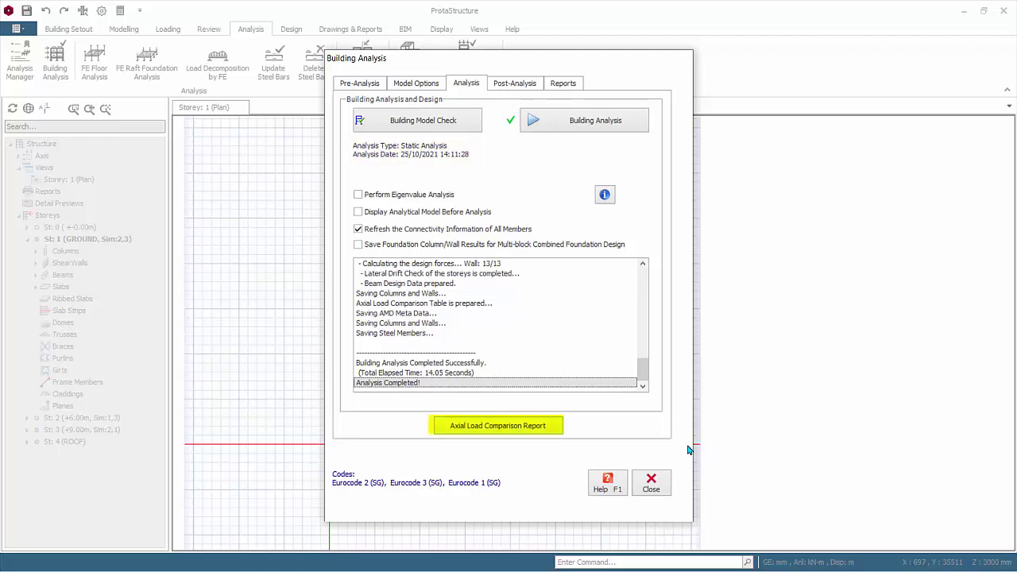
Open the Axial Load Comparison Report showing about 9833 kN dead load and G ≈ 9896 kN.
{"action": "left_click", "coordinate": [560, 428]}
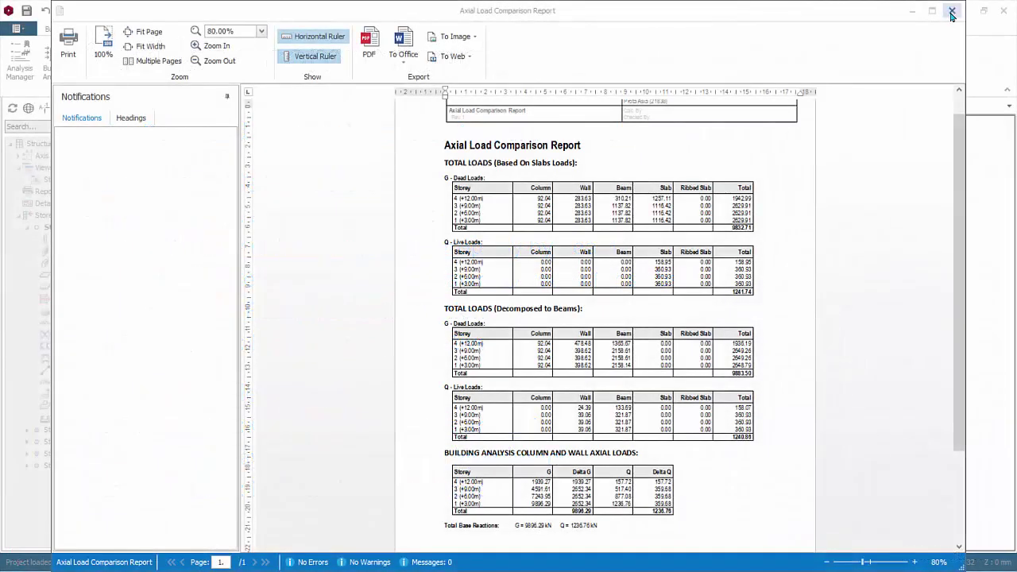
Close the Axial Load Comparison Report preview window.
{"action": "left_click", "coordinate": [952, 12]}
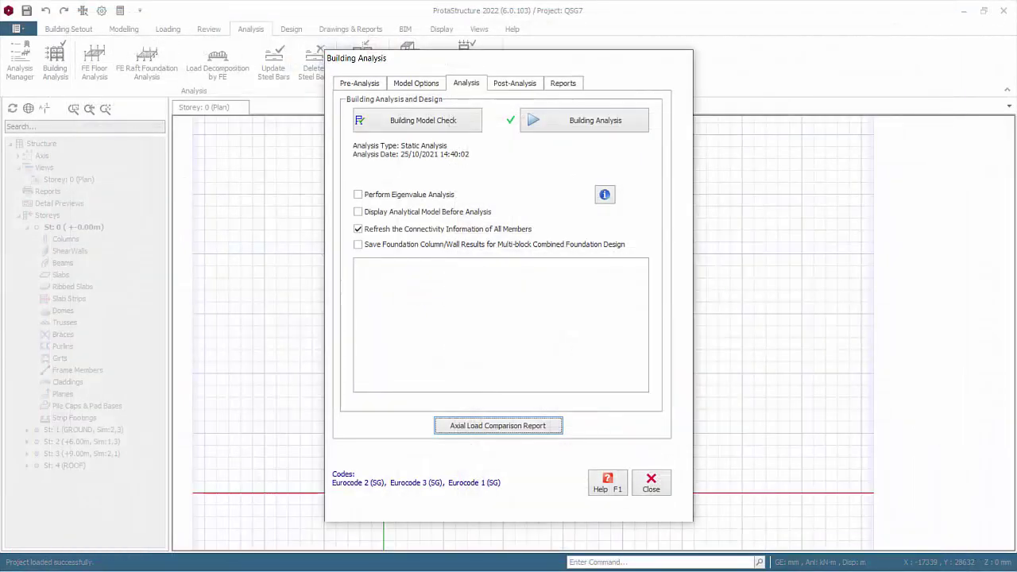